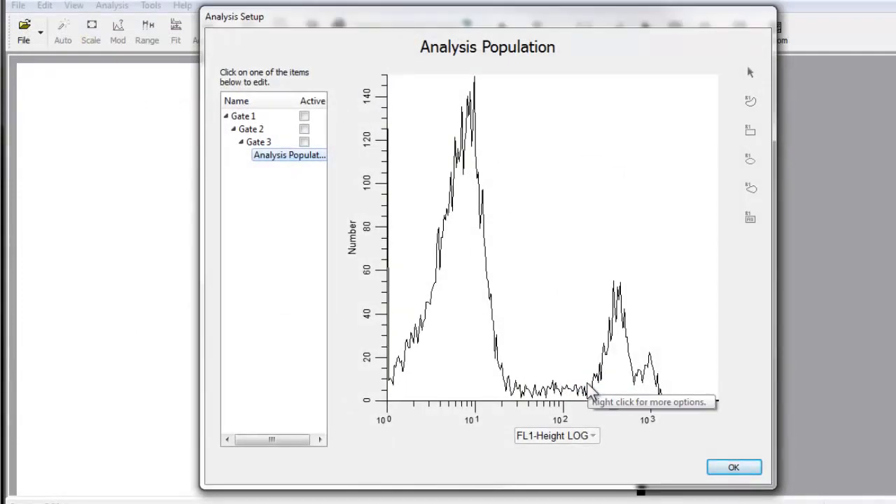
Set the analysis population's histogram parameter to FL2-Height LOG and accept the analysis setup.
{"action": "left_click", "coordinate": [558, 434]}
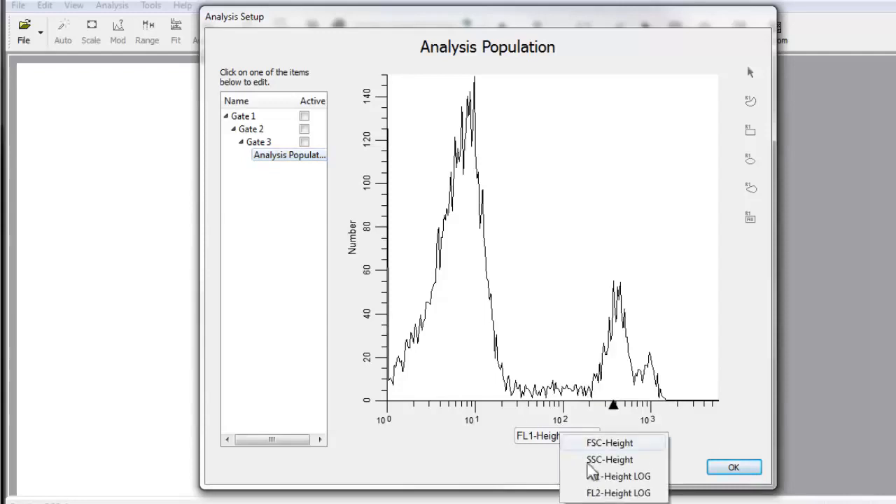
{"action": "left_click", "coordinate": [613, 493]}
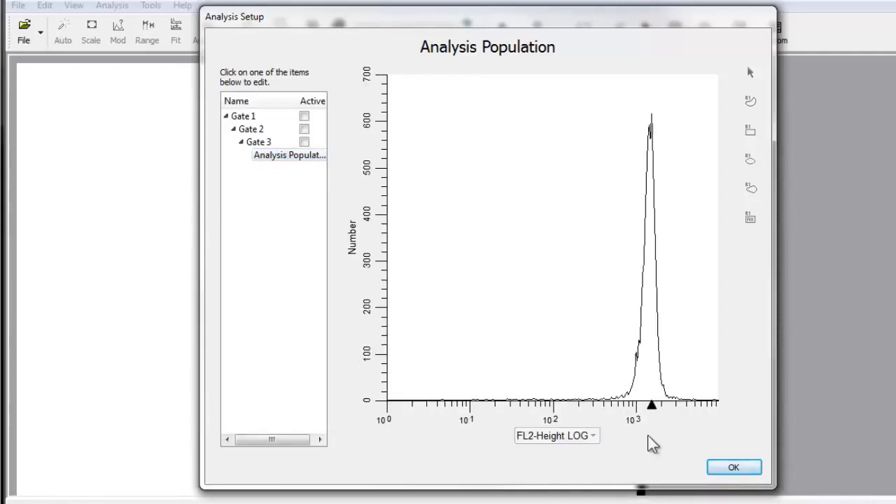
{"action": "left_click", "coordinate": [722, 464]}
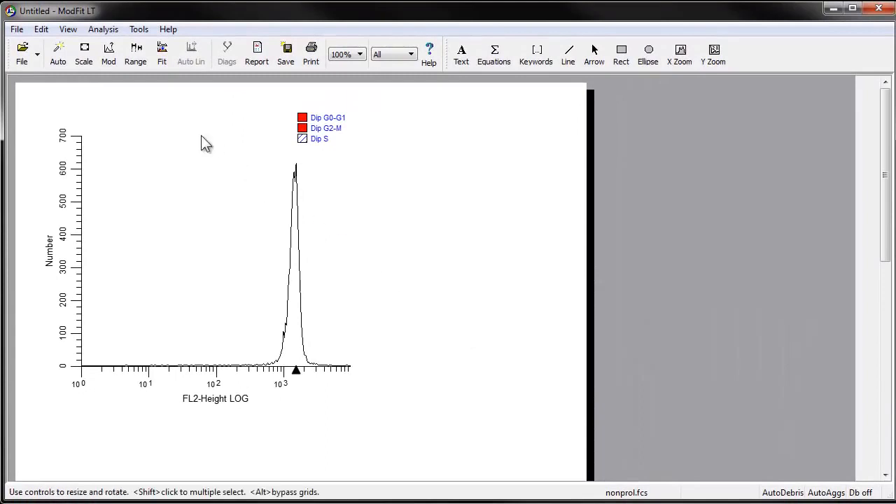
Start a new cell tracking model with the Cell Tracking Wizard and set the parent population peak to 1529, leaving its SD unlocked.
{"action": "left_click", "coordinate": [103, 28]}
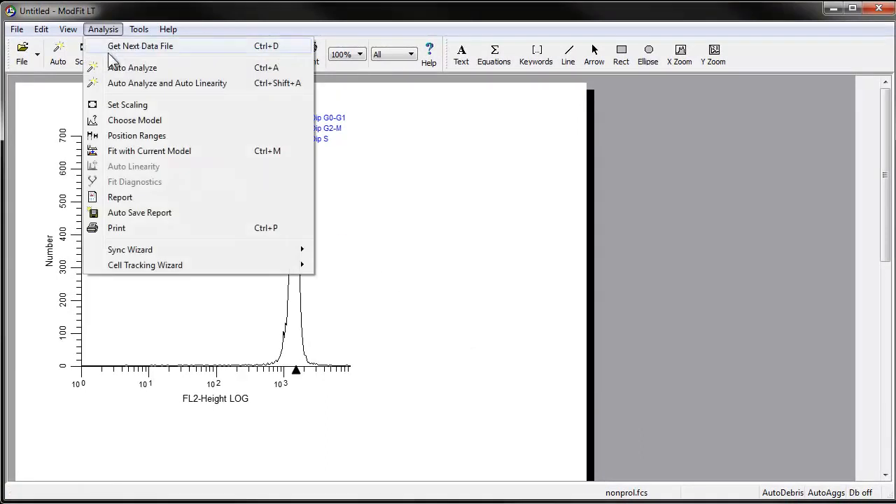
{"action": "mouse_move", "coordinate": [176, 265]}
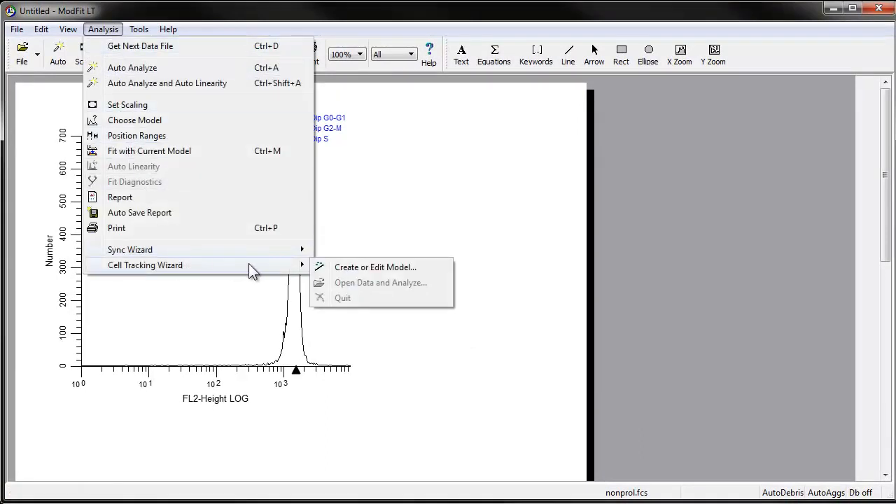
{"action": "left_click", "coordinate": [340, 274]}
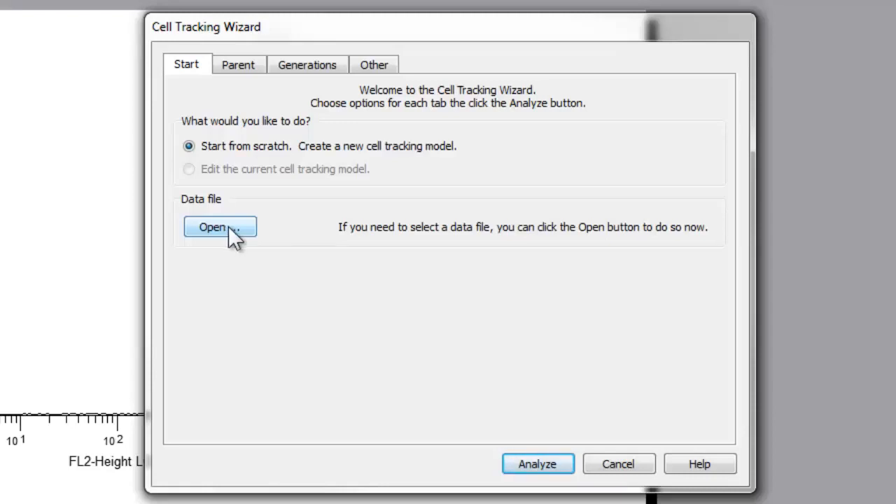
{"action": "left_click", "coordinate": [241, 65]}
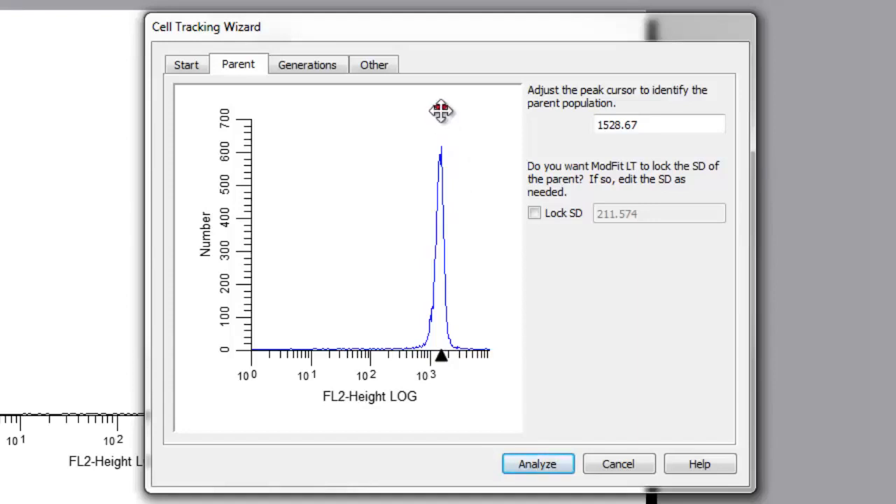
{"action": "mouse_move", "coordinate": [441, 110]}
{"action": "left_mouse_down"}
{"action": "mouse_move", "coordinate": [427, 107]}
{"action": "mouse_move", "coordinate": [453, 119]}
{"action": "mouse_move", "coordinate": [412, 117]}
{"action": "mouse_move", "coordinate": [441, 117]}
{"action": "left_mouse_up"}
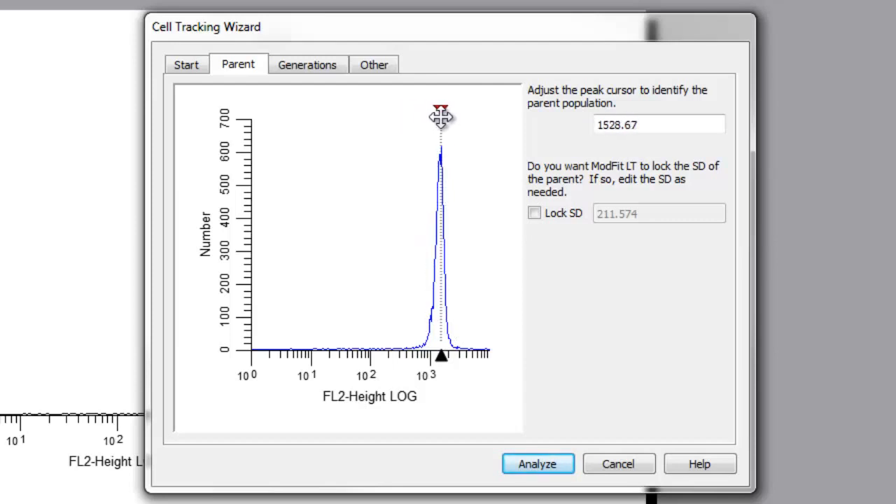
{"action": "left_click", "coordinate": [665, 125]}
{"action": "left_click_drag", "start_coordinate": [665, 125], "coordinate": [591, 122]}
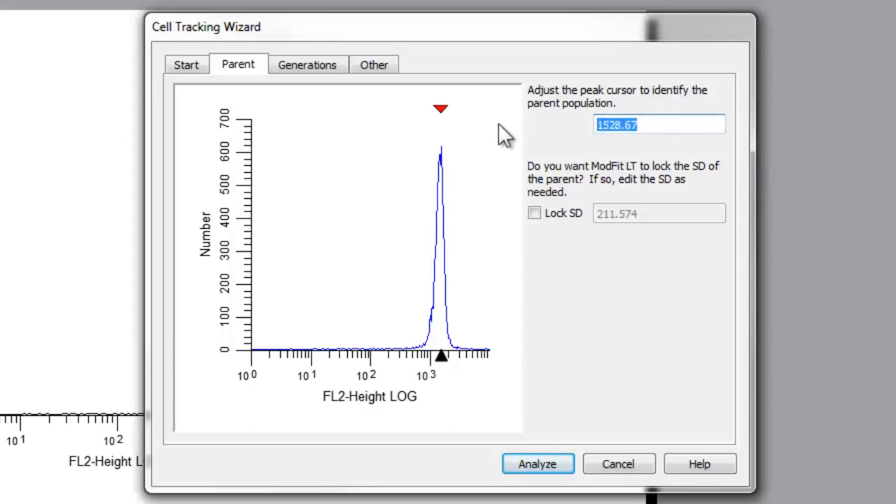
{"action": "type", "text": "1529"}
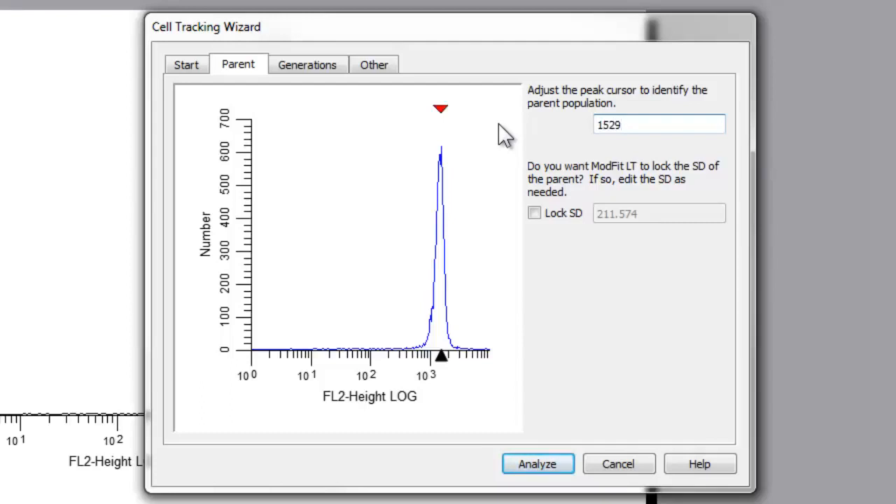
{"action": "left_click", "coordinate": [534, 213]}
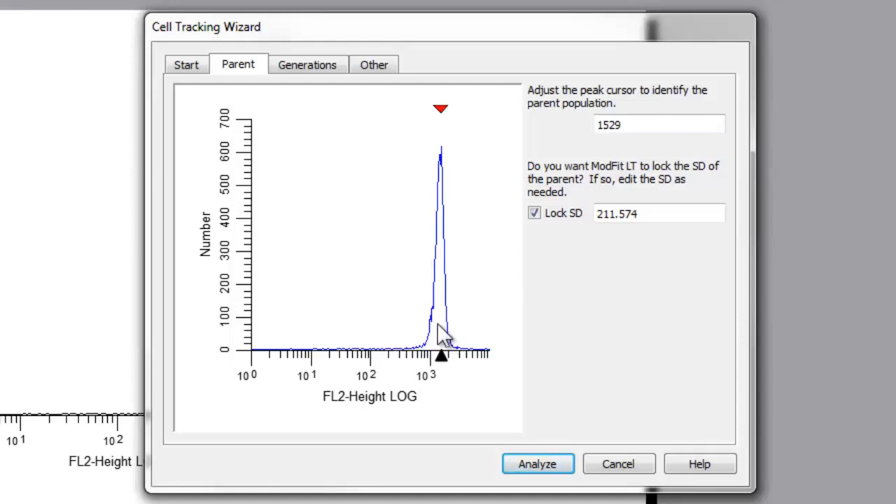
{"action": "left_click", "coordinate": [536, 213]}
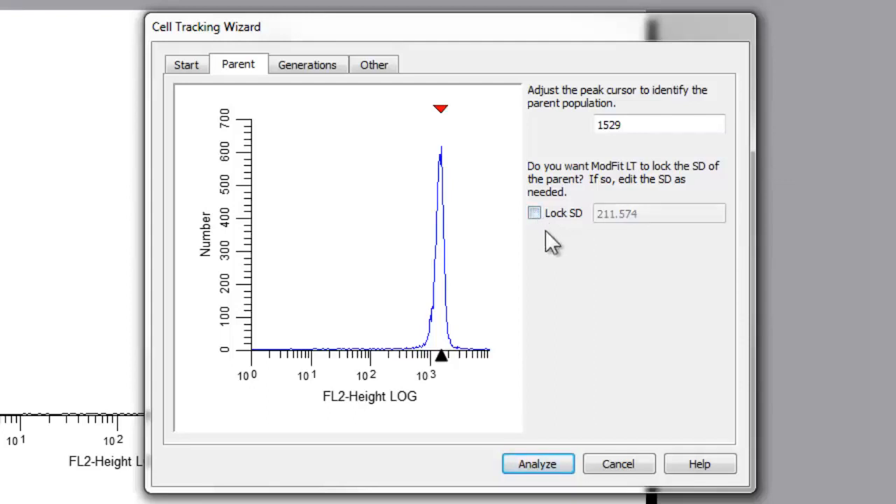
Choose the Standard model option for the generations and run the cell tracking analysis.
{"action": "left_click", "coordinate": [310, 66]}
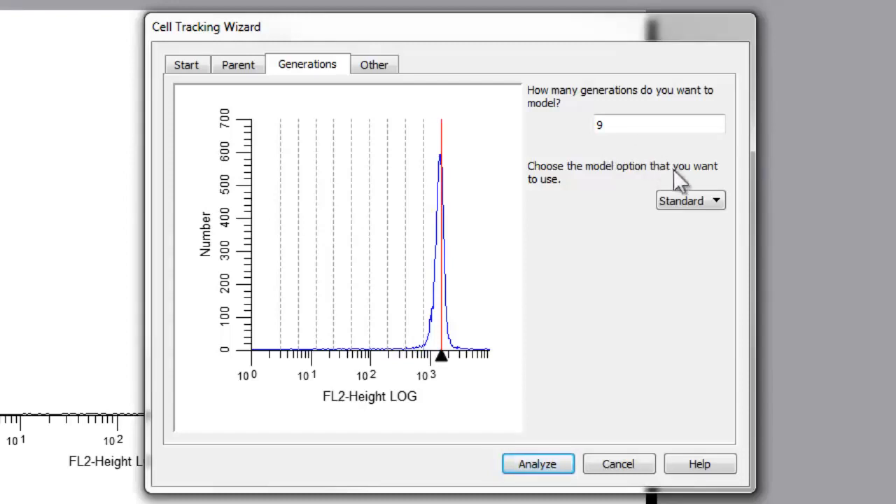
{"action": "left_click", "coordinate": [722, 202]}
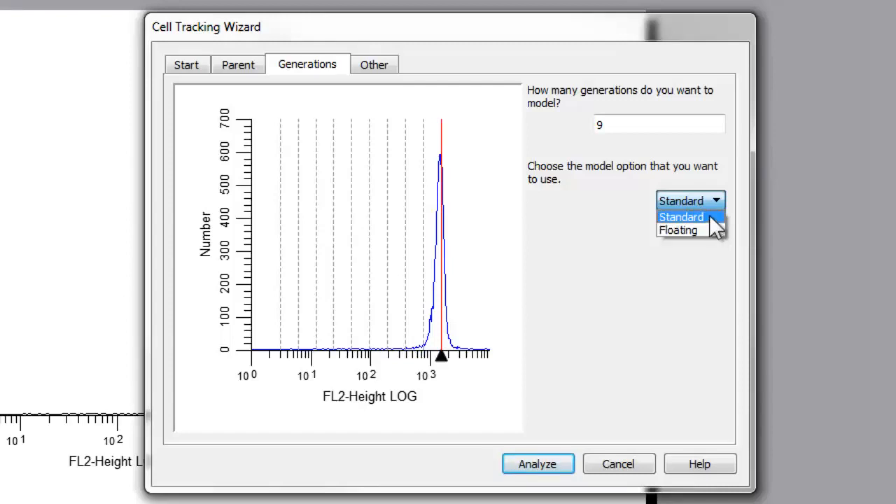
{"action": "left_click", "coordinate": [709, 218]}
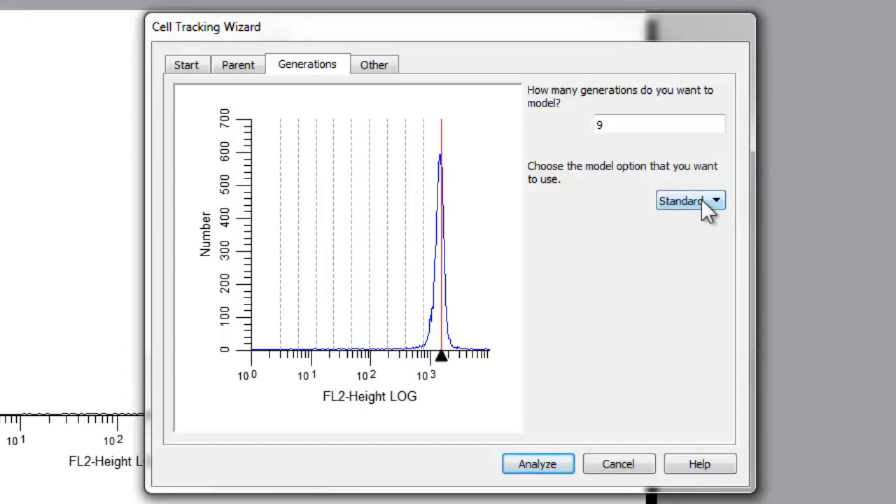
{"action": "left_click", "coordinate": [548, 469]}
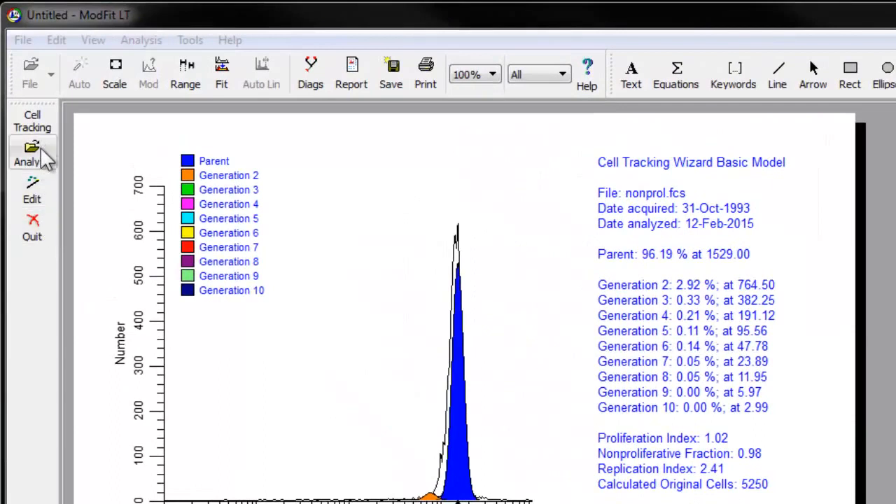
{"action": "left_click", "coordinate": [36, 153]}
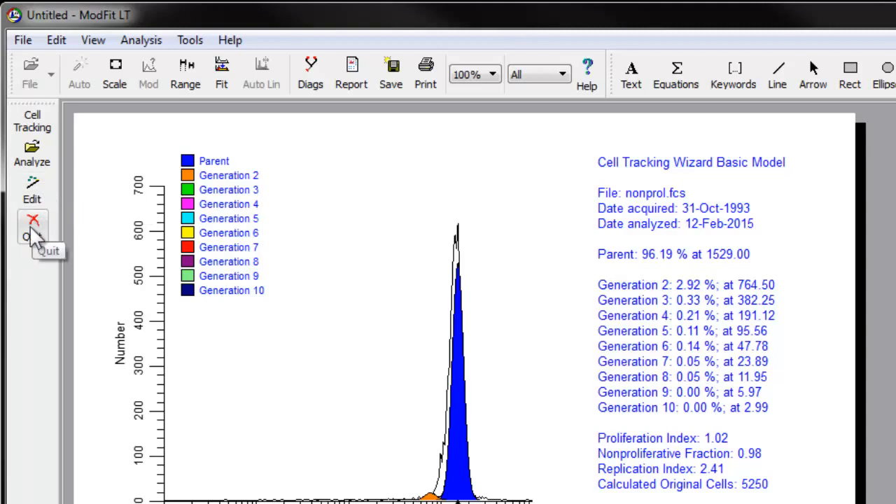
{"action": "left_click", "coordinate": [155, 41]}
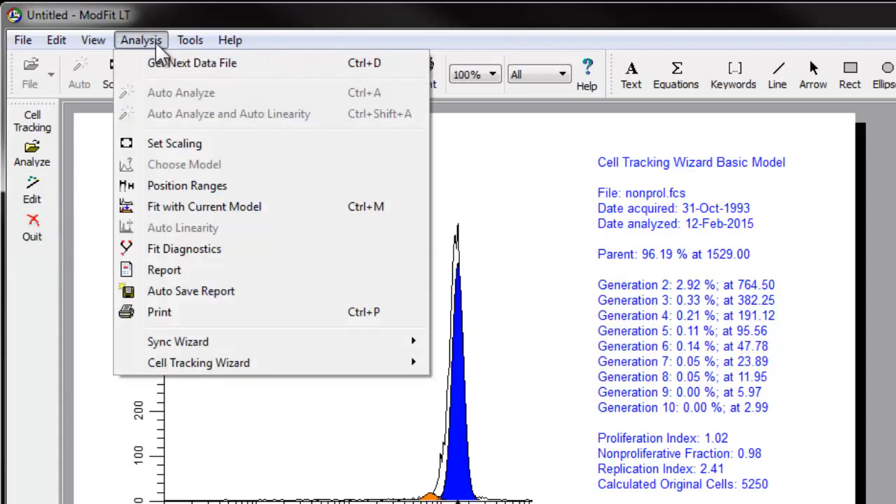
{"action": "mouse_move", "coordinate": [231, 362]}
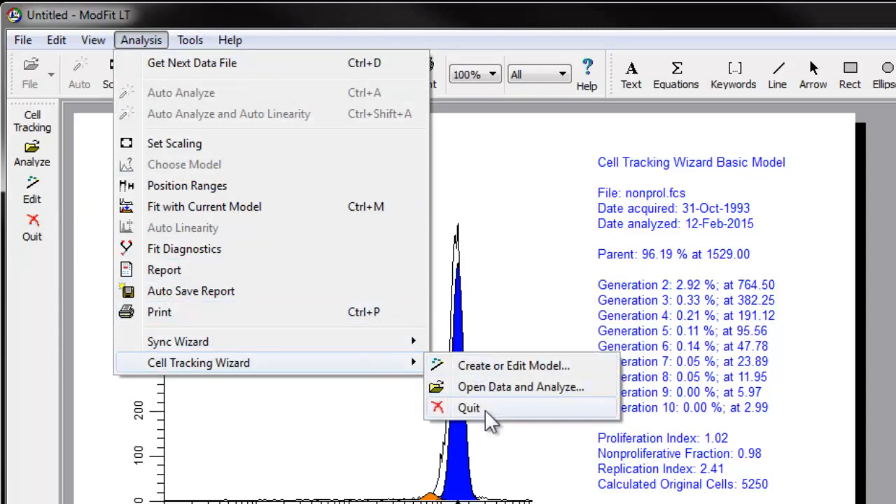
{"action": "left_click", "coordinate": [388, 441]}
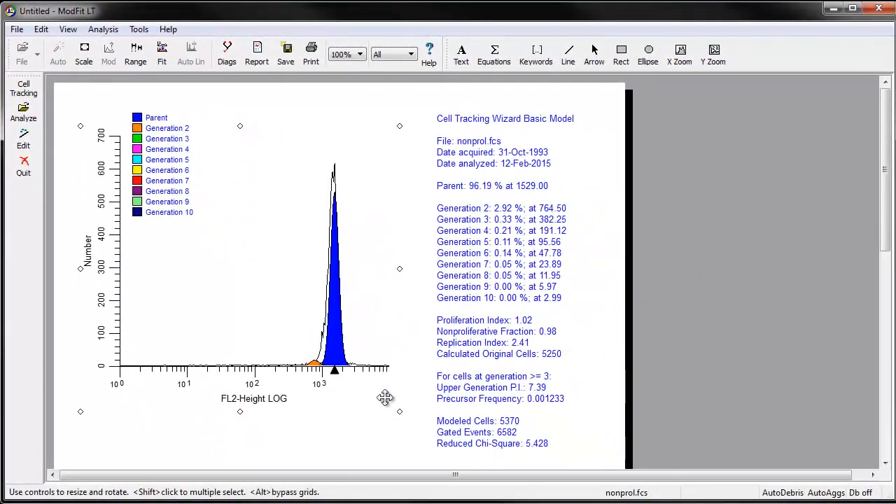
Open prol.fcs from the Proliferation samples and analyze its FL2-Height LOG population with the current cell tracking model.
{"action": "left_click", "coordinate": [29, 118]}
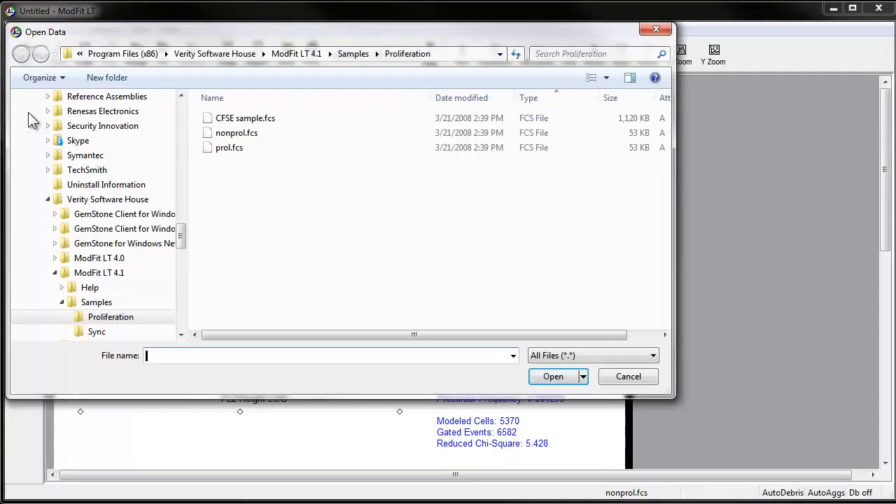
{"action": "left_click", "coordinate": [231, 151]}
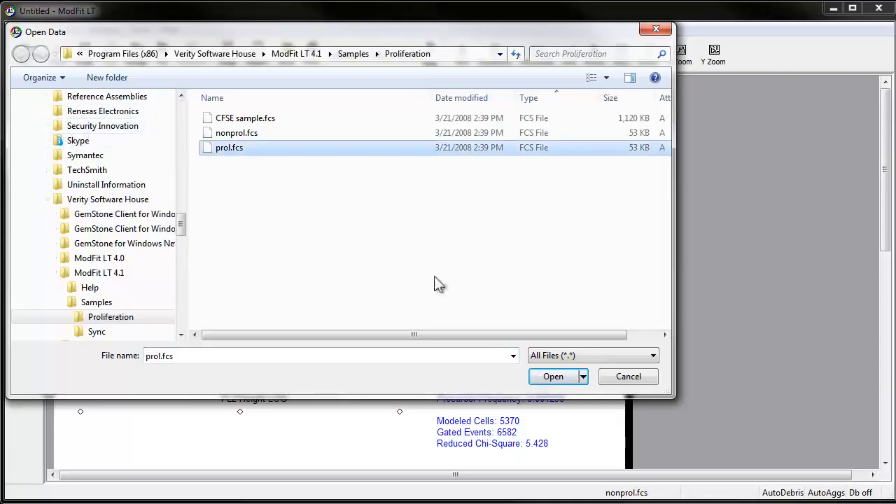
{"action": "left_click", "coordinate": [542, 374]}
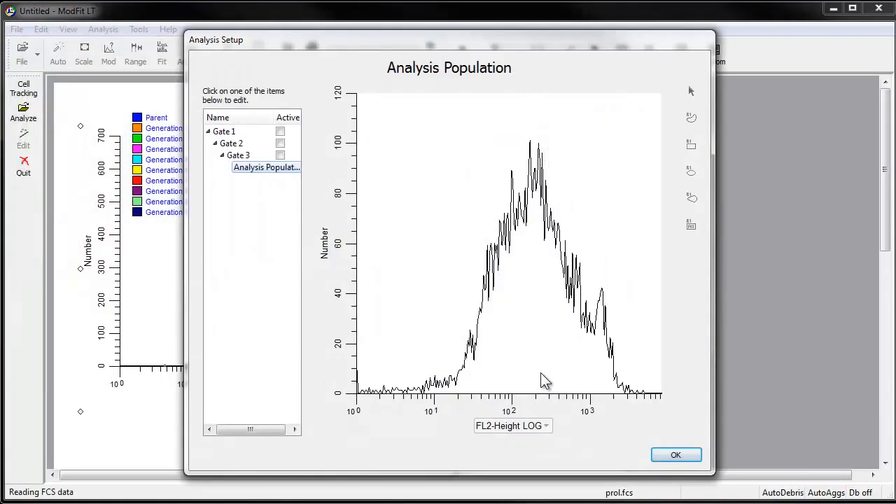
{"action": "left_click", "coordinate": [665, 456]}
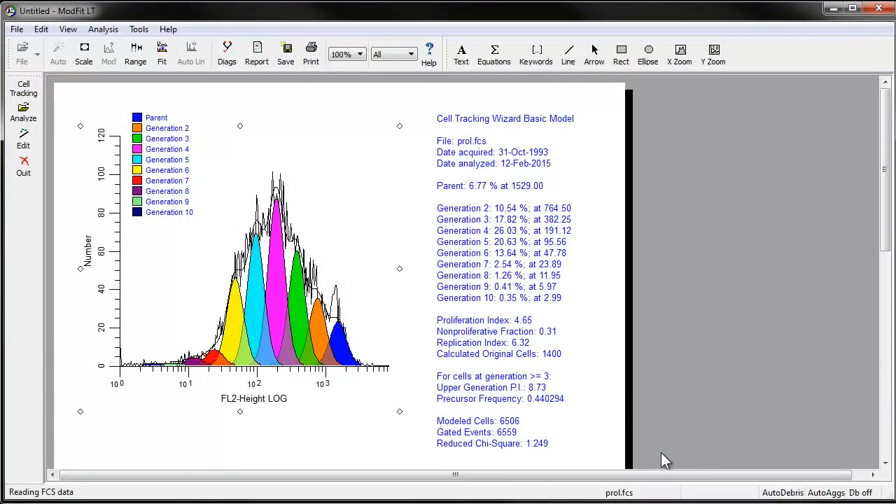
{"action": "left_click", "coordinate": [418, 451]}
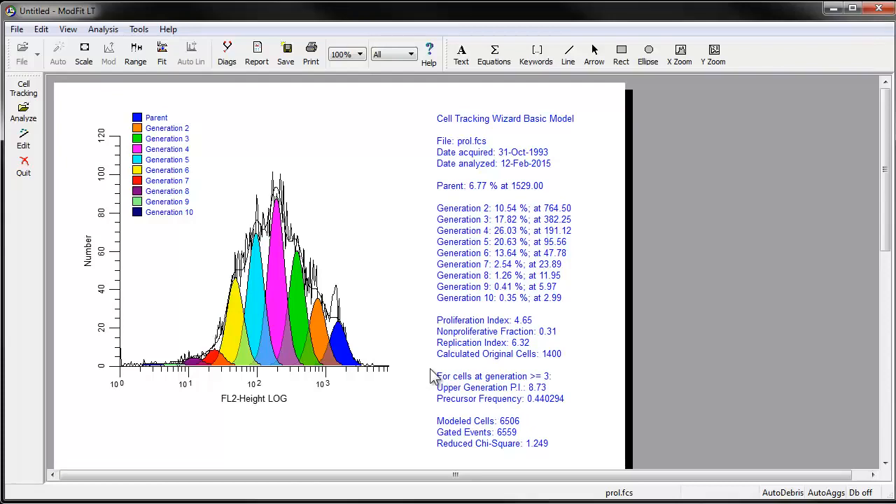
Edit the current cell tracking model to enable Background and Asymmetric cytokinesis, and rerun the analysis.
{"action": "left_click", "coordinate": [26, 149]}
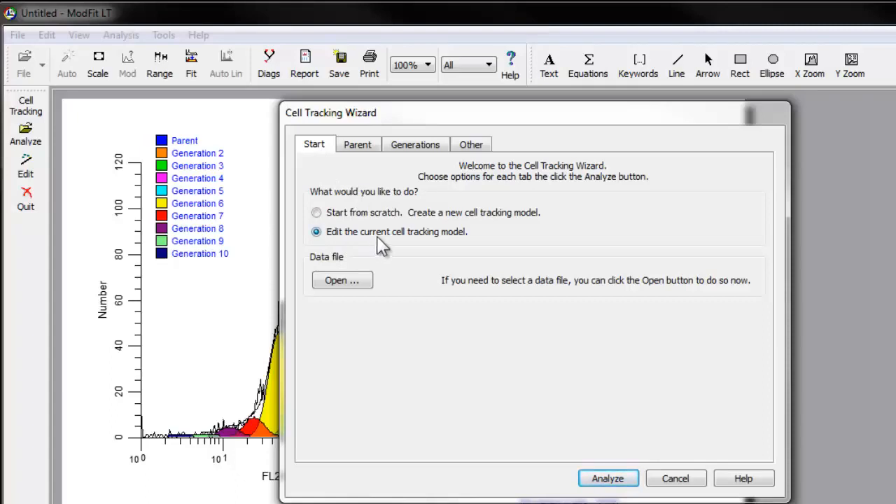
{"action": "left_click", "coordinate": [471, 145]}
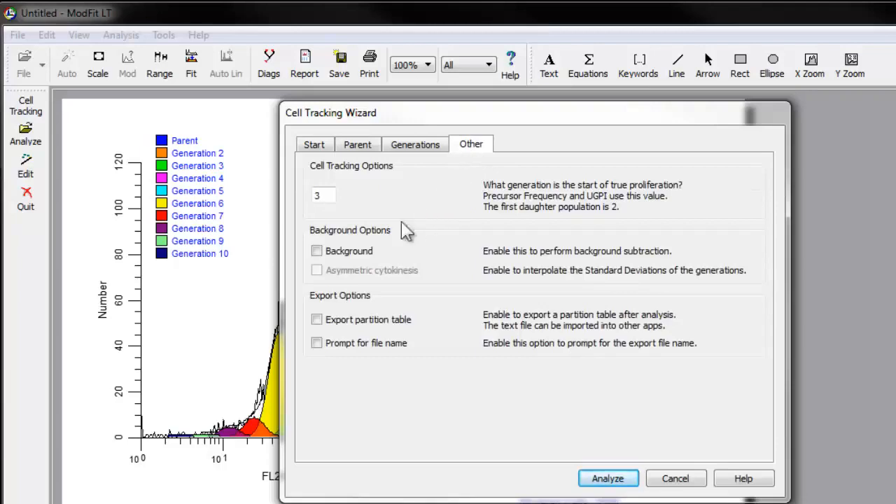
{"action": "left_click", "coordinate": [317, 251]}
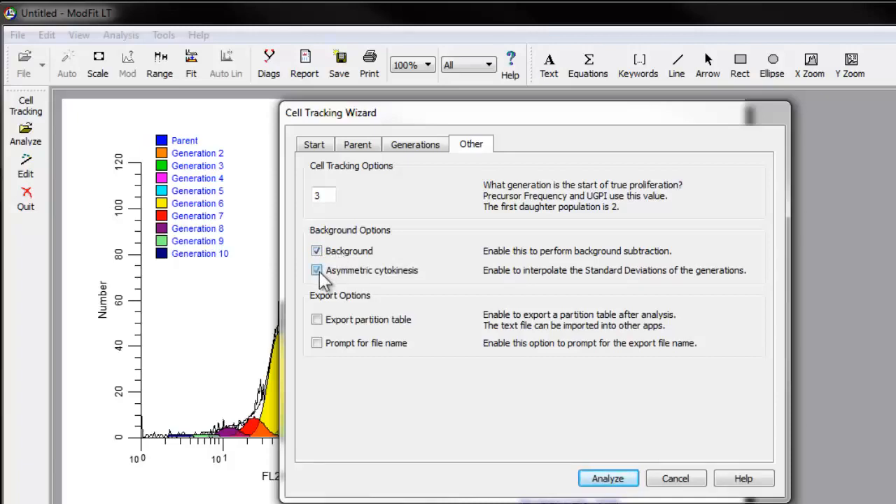
{"action": "left_click", "coordinate": [317, 270]}
{"action": "left_click_drag", "start_coordinate": [326, 193], "coordinate": [303, 196]}
{"action": "left_click", "coordinate": [326, 195]}
{"action": "left_click", "coordinate": [608, 478]}
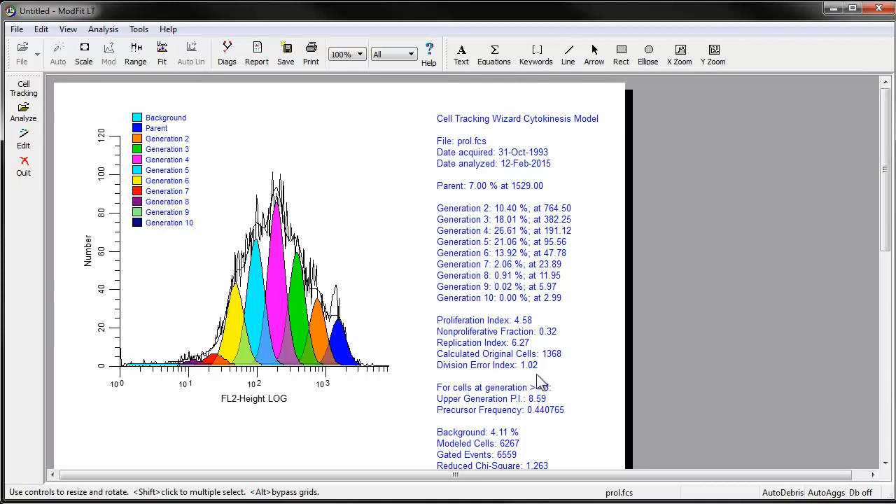
Quit the Cell Tracking Wizard and confirm being finished with it.
{"action": "left_click", "coordinate": [28, 170]}
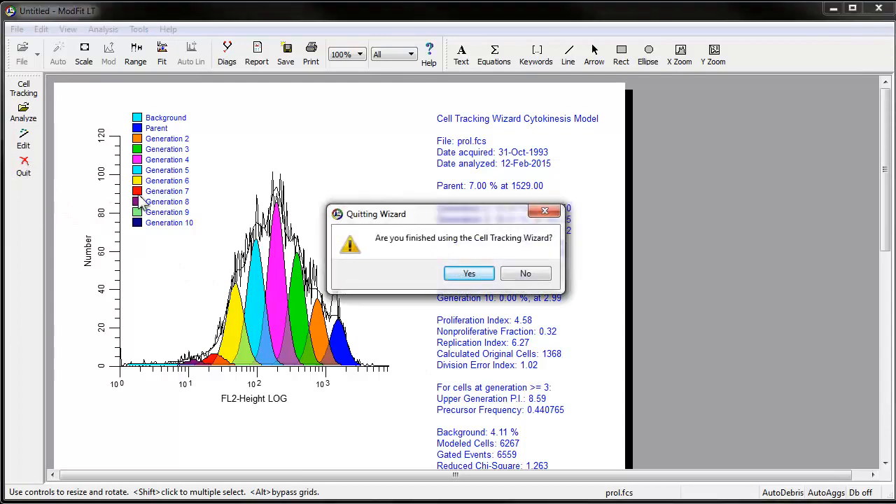
{"action": "left_click", "coordinate": [454, 273]}
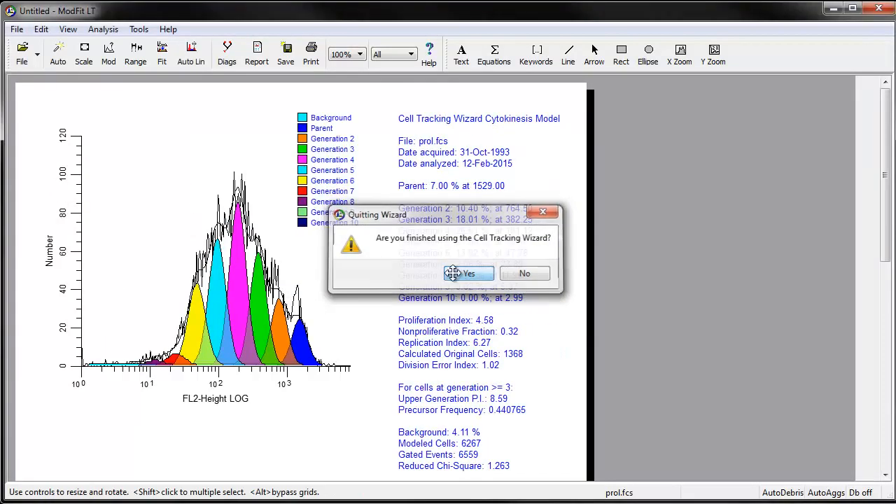